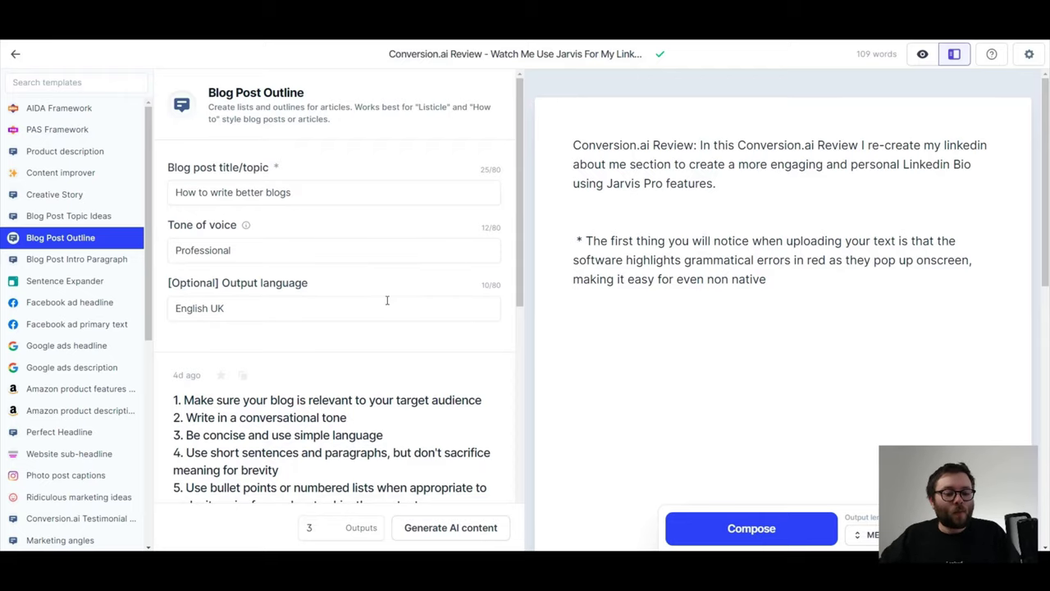
Review the existing blog post outlines, set the number of outputs to 5, and generate new AI content.
{"action": "scroll", "coordinate": [286, 201], "scroll_direction": "down", "scroll_amount": 1}
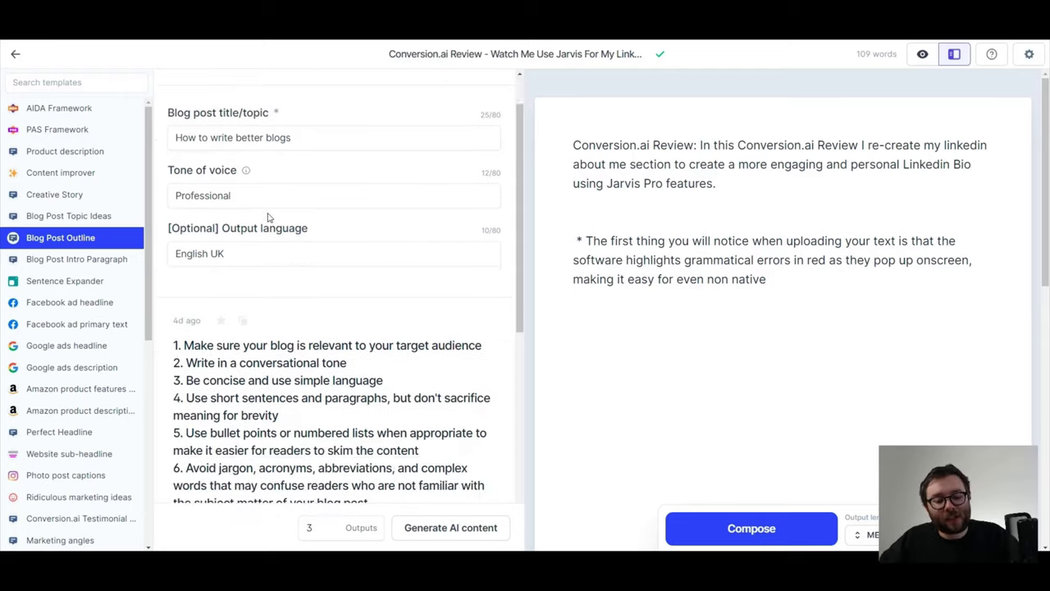
{"action": "scroll", "coordinate": [258, 323], "scroll_direction": "down", "scroll_amount": 1}
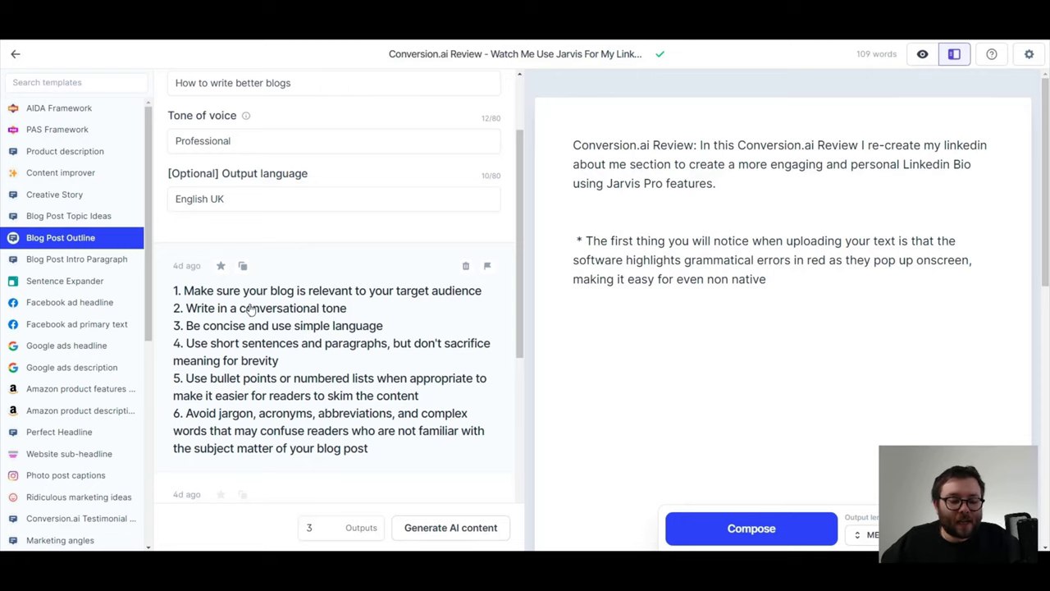
{"action": "scroll", "coordinate": [250, 308], "scroll_direction": "down", "scroll_amount": 2}
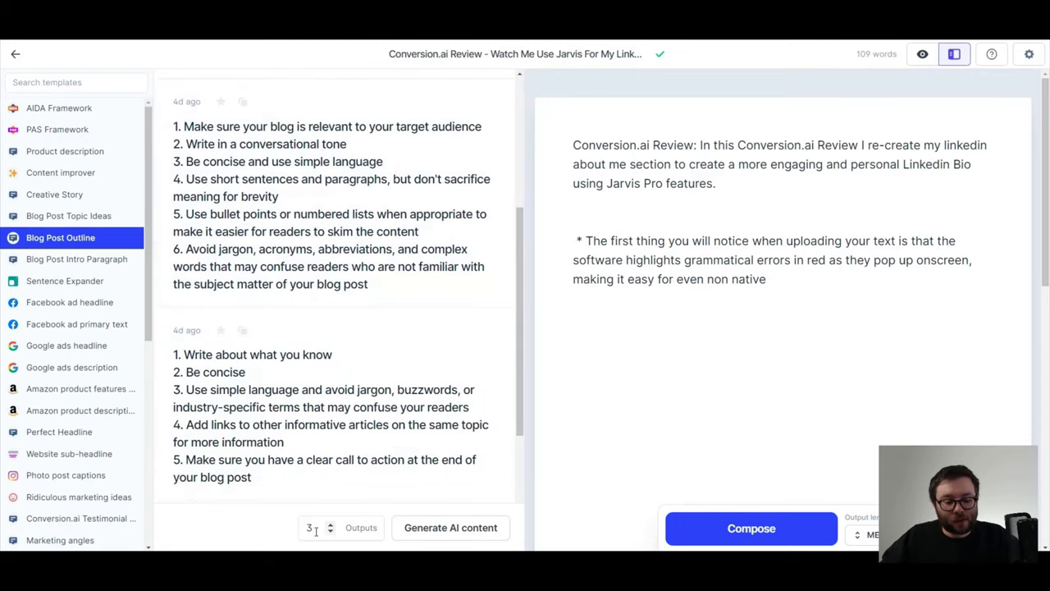
{"action": "double_click", "coordinate": [310, 527]}
{"action": "type", "text": "5"}
{"action": "left_click", "coordinate": [451, 529]}
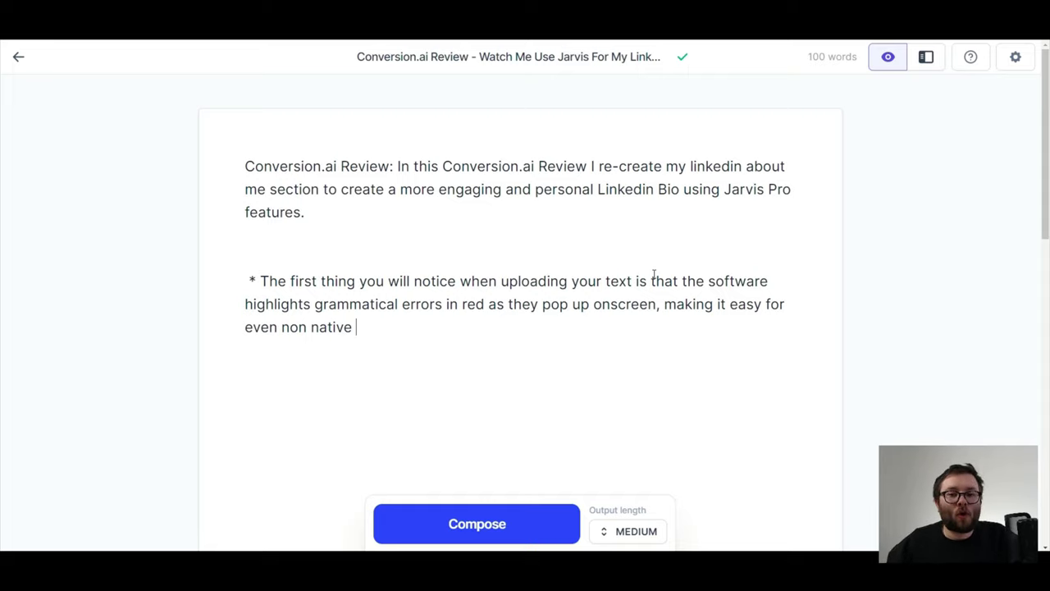
Have the AI continue the document's sentence that ends with "making it easy for even non native".
{"action": "key", "text": "ctrl+Return"}
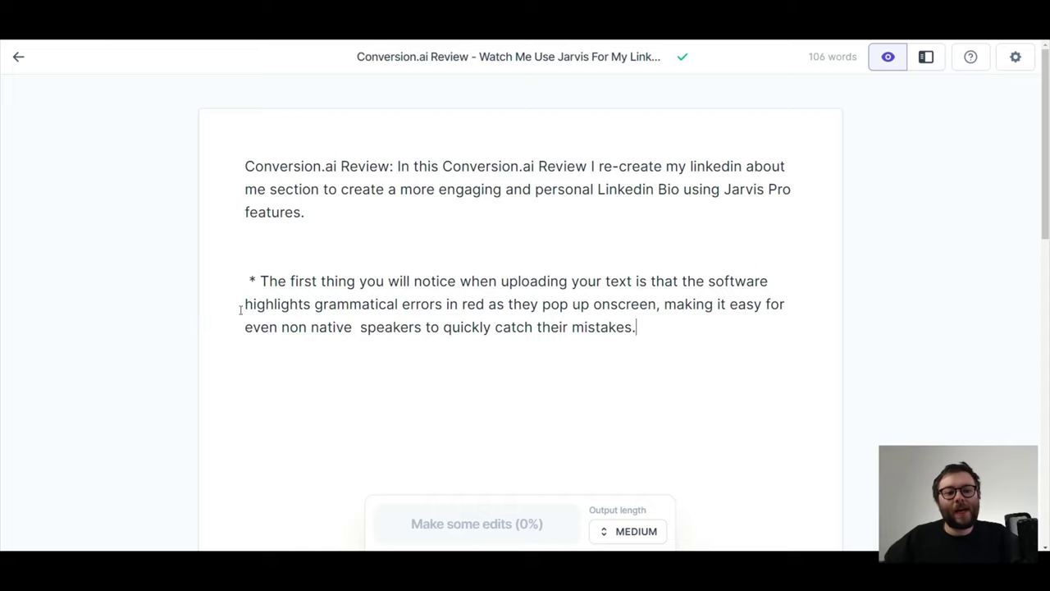
{"action": "left_click", "coordinate": [451, 63]}
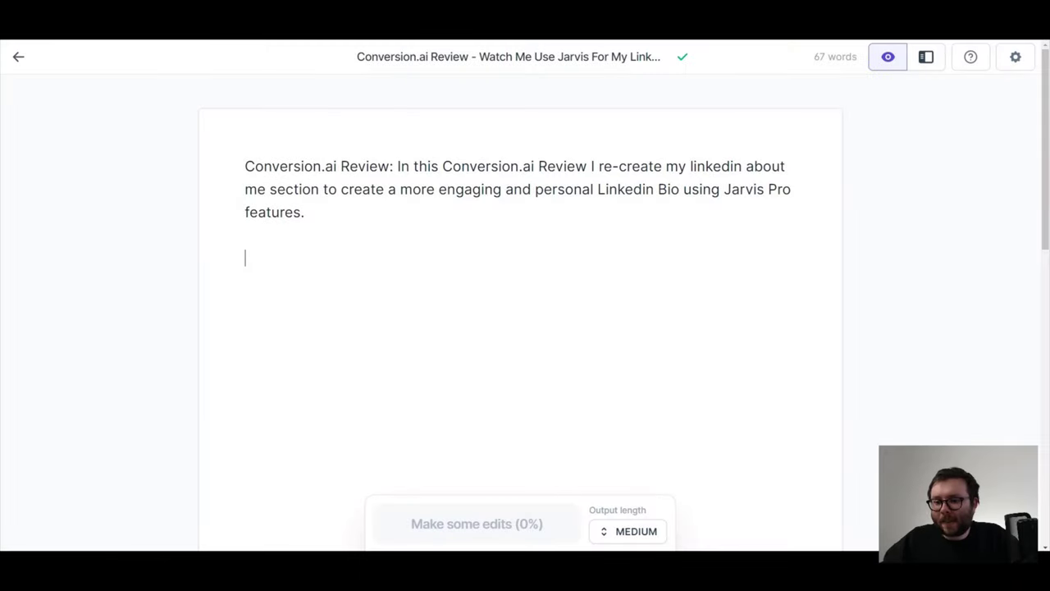
Show the templates beside the document, search them for "blog", and open the Blog Post Outline template.
{"action": "left_click", "coordinate": [933, 56]}
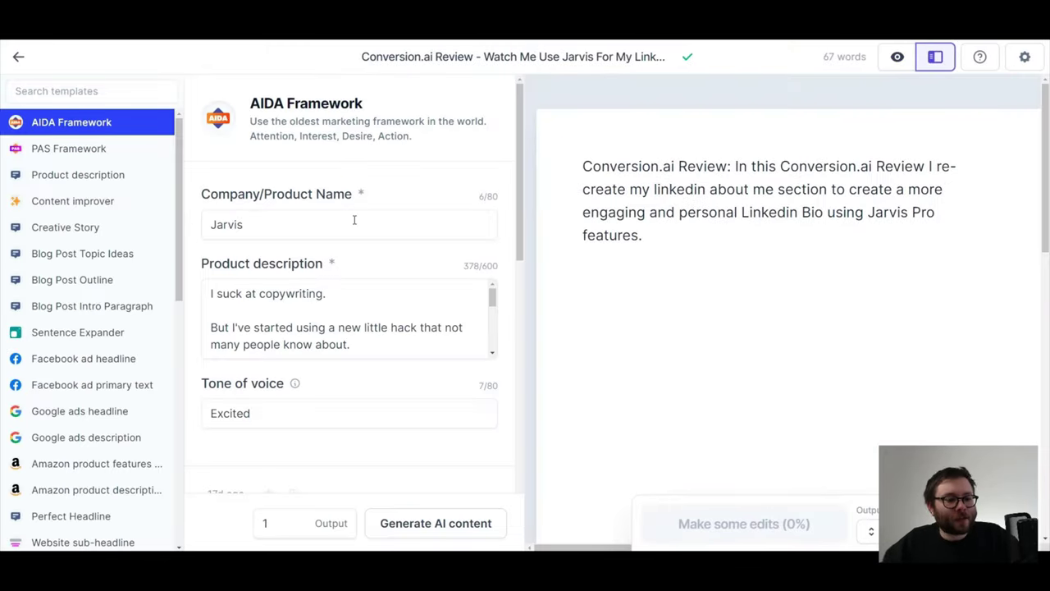
{"action": "left_click", "coordinate": [70, 83]}
{"action": "type", "text": "blo"}
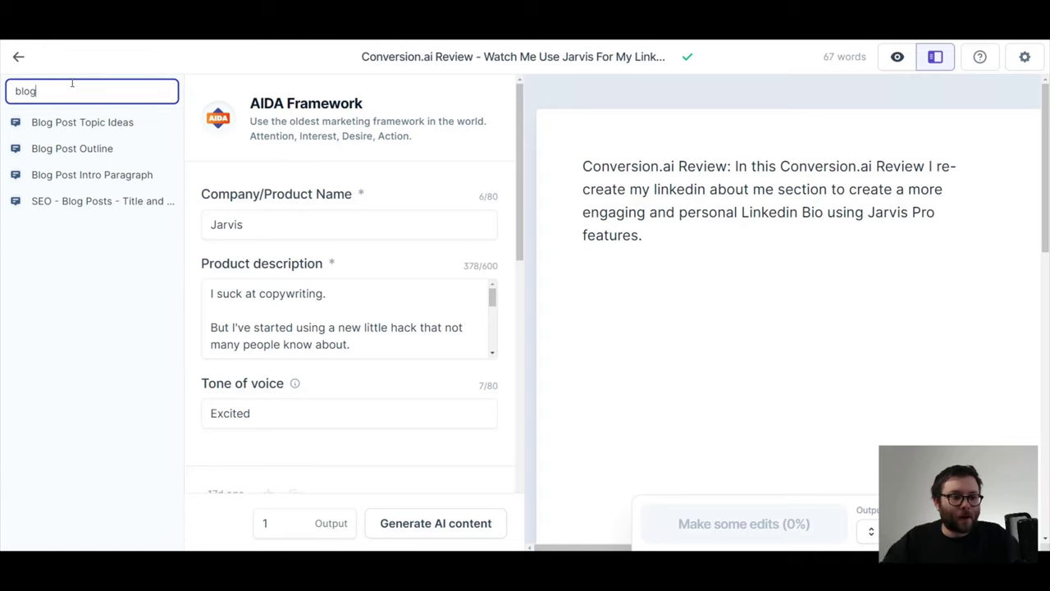
{"action": "type", "text": "g"}
{"action": "left_click", "coordinate": [80, 149]}
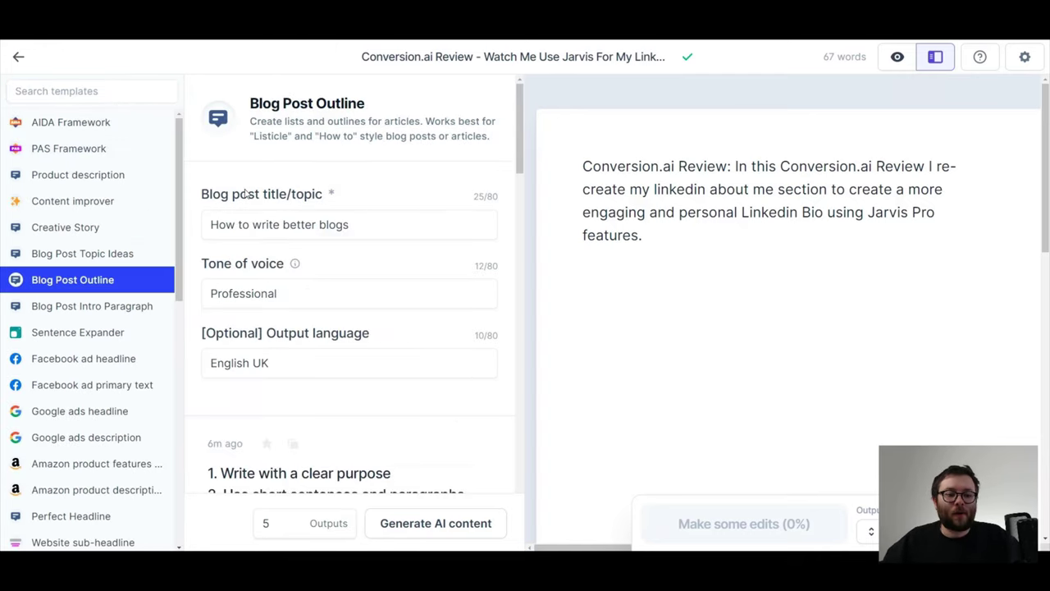
Copy the outline starting with "Write with a clear purpose" into the document below the introduction and return to the document-only view.
{"action": "scroll", "coordinate": [426, 311], "scroll_direction": "down", "scroll_amount": 1}
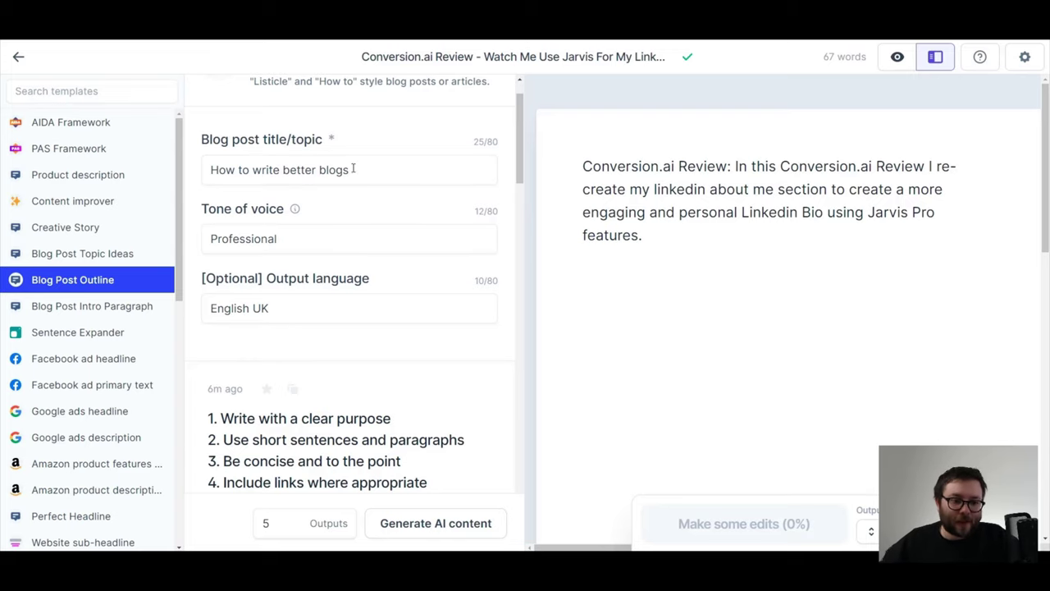
{"action": "left_click_drag", "start_coordinate": [251, 169], "coordinate": [482, 164]}
{"action": "scroll", "coordinate": [353, 205], "scroll_direction": "down", "scroll_amount": 5}
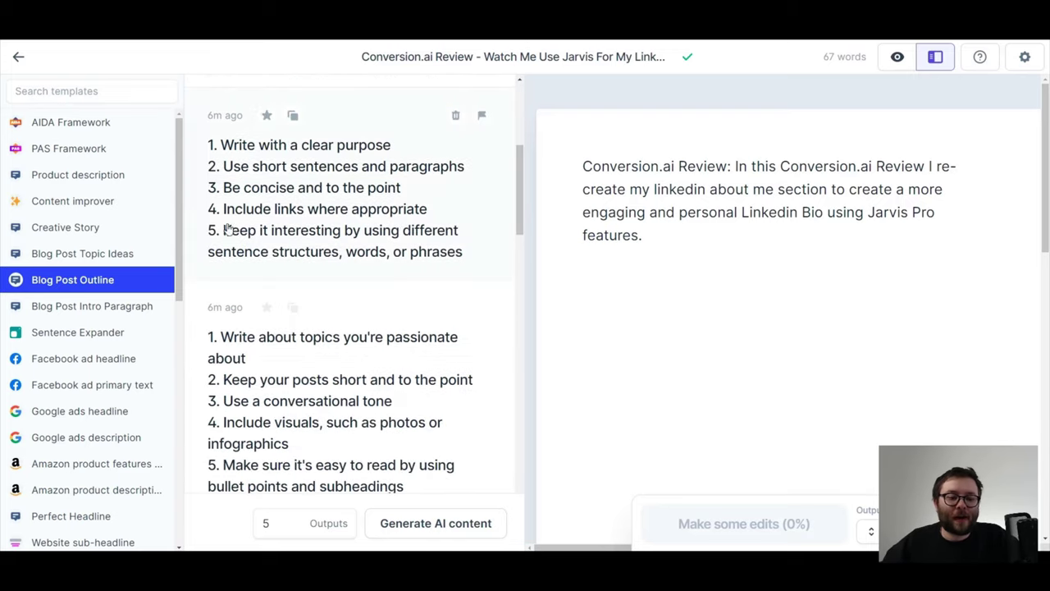
{"action": "scroll", "coordinate": [283, 191], "scroll_direction": "up", "scroll_amount": 1}
{"action": "scroll", "coordinate": [283, 190], "scroll_direction": "up", "scroll_amount": 1}
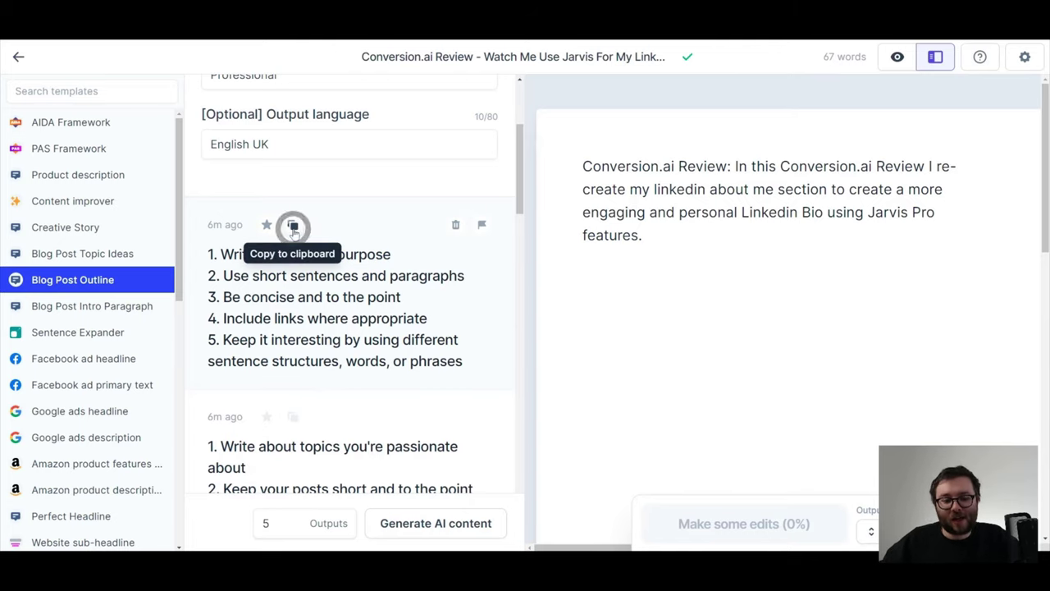
{"action": "left_click", "coordinate": [293, 224]}
{"action": "left_click", "coordinate": [881, 300]}
{"action": "key", "text": "ctrl+v"}
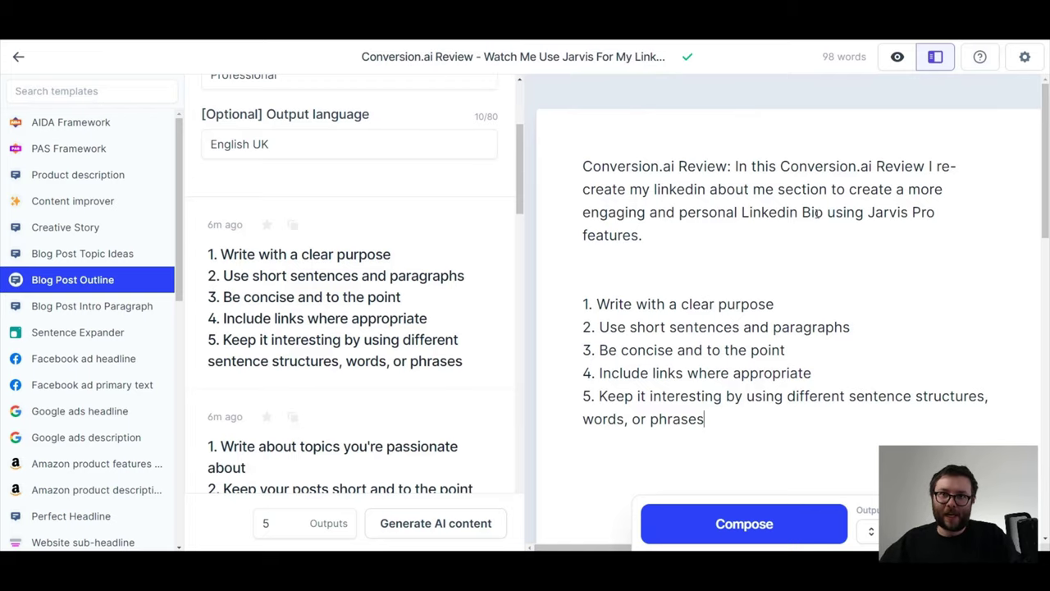
{"action": "left_click", "coordinate": [898, 57]}
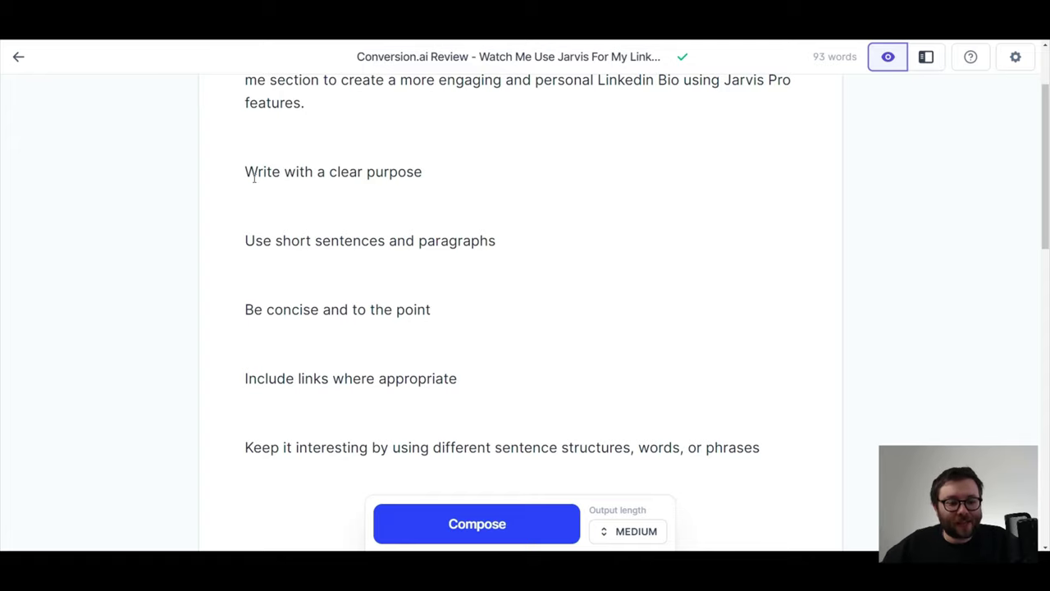
{"action": "left_click_drag", "start_coordinate": [247, 175], "coordinate": [468, 170]}
{"action": "left_click_drag", "start_coordinate": [231, 238], "coordinate": [525, 241]}
{"action": "left_click", "coordinate": [501, 246]}
{"action": "left_click", "coordinate": [256, 324]}
{"action": "left_click", "coordinate": [482, 397]}
Compose AI text of medium length under the heading "Write with a clear purpose".
{"action": "left_click", "coordinate": [459, 172]}
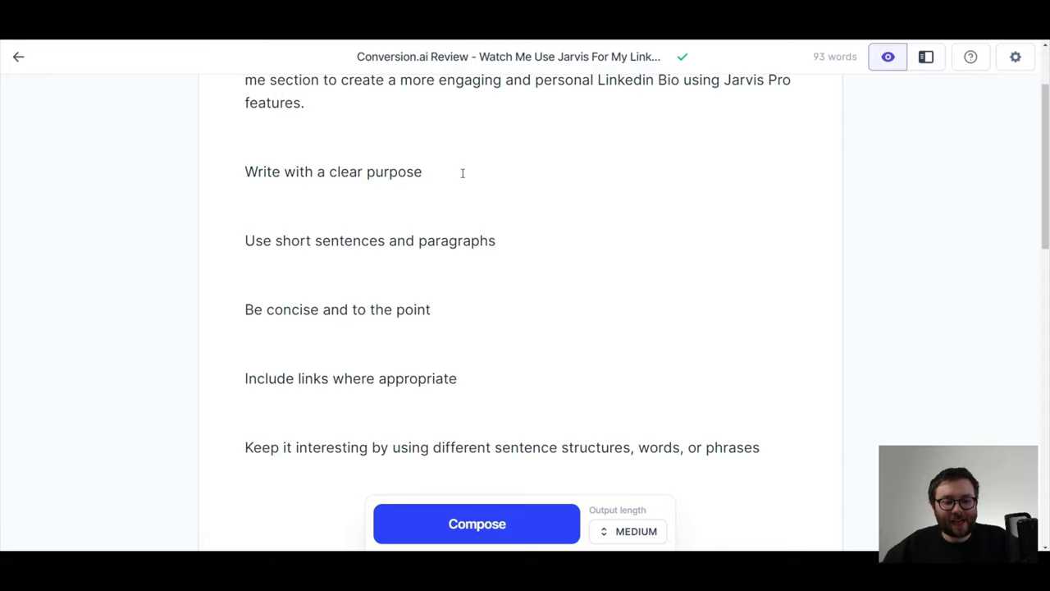
{"action": "left_click", "coordinate": [471, 532]}
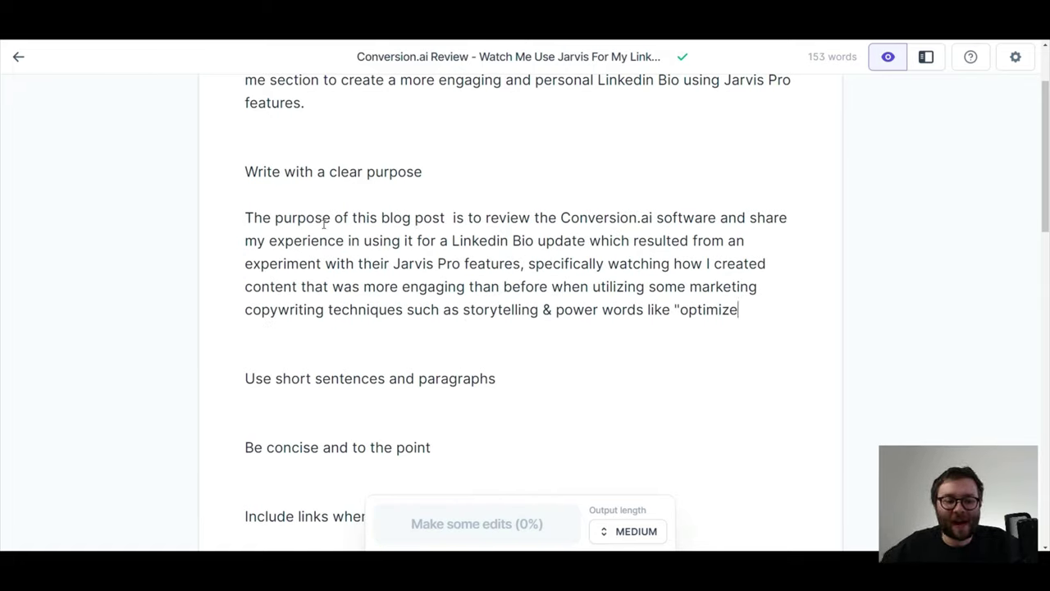
{"action": "left_click_drag", "start_coordinate": [251, 171], "coordinate": [482, 170]}
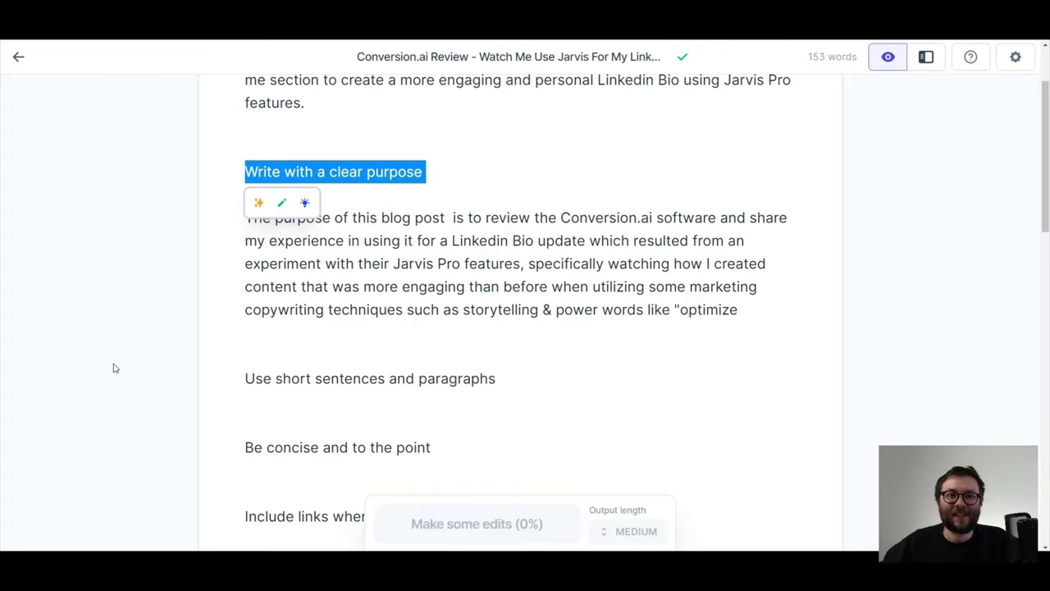
{"action": "left_click_drag", "start_coordinate": [285, 240], "coordinate": [743, 263]}
Remove the stray spaces after the heading "Use short sentences and paragraphs" and compose AI text of medium length under it.
{"action": "scroll", "coordinate": [780, 318], "scroll_direction": "down", "scroll_amount": 1}
{"action": "left_click", "coordinate": [530, 319]}
{"action": "scroll", "coordinate": [545, 266], "scroll_direction": "down", "scroll_amount": 1}
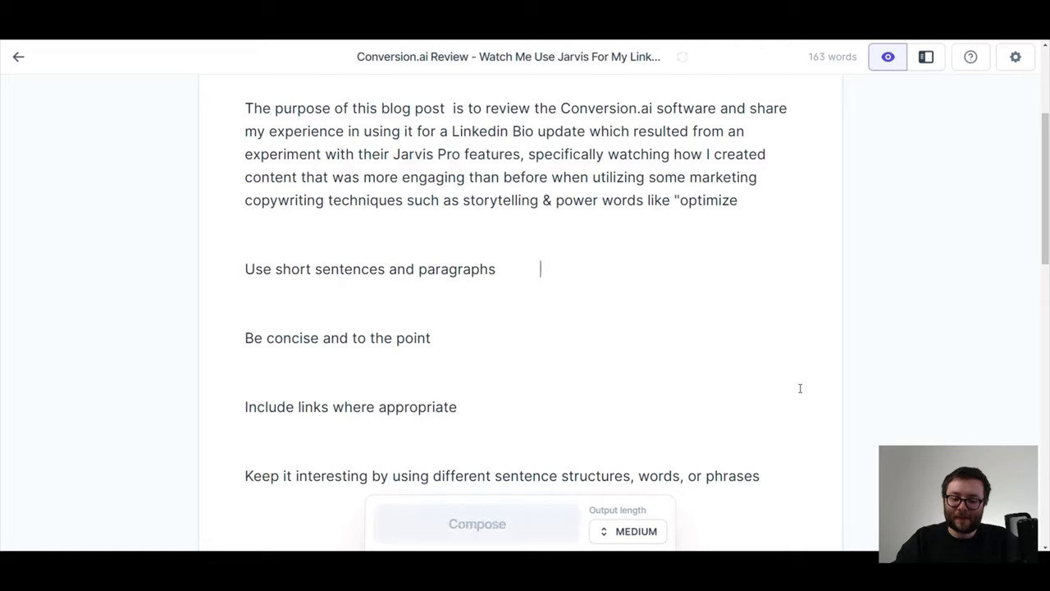
{"action": "left_click_drag", "start_coordinate": [541, 269], "coordinate": [502, 269]}
{"action": "key", "text": "BackSpace"}
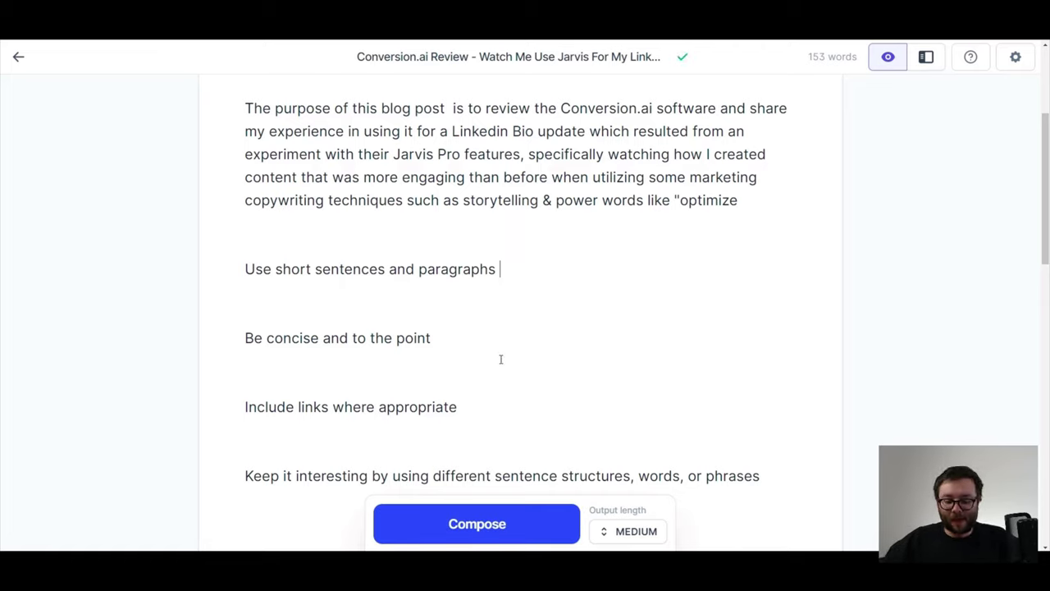
{"action": "key", "text": "BackSpace"}
{"action": "left_click", "coordinate": [496, 523]}
{"action": "scroll", "coordinate": [666, 161], "scroll_direction": "up", "scroll_amount": 3}
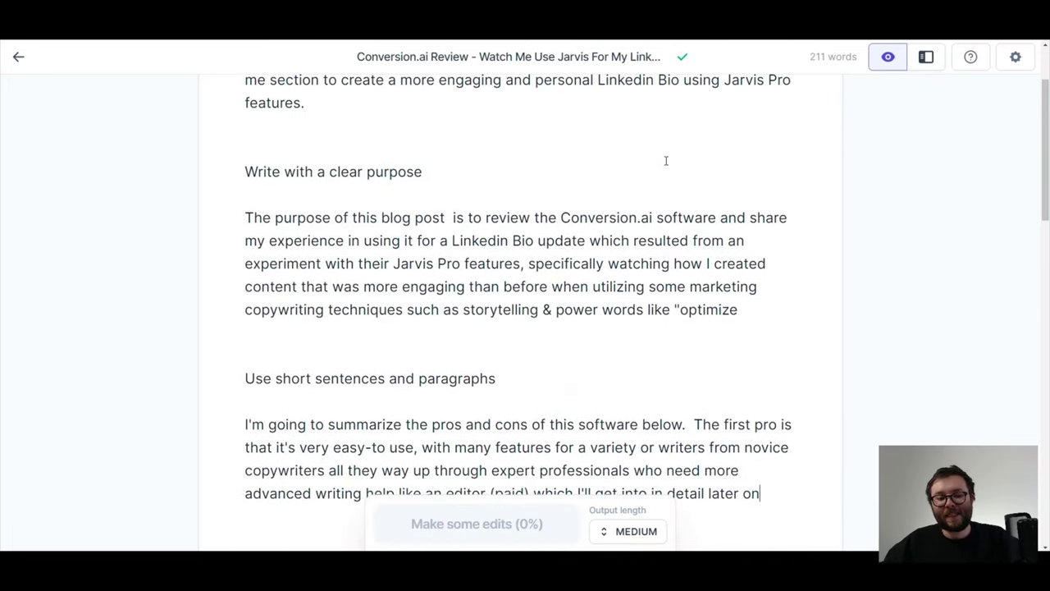